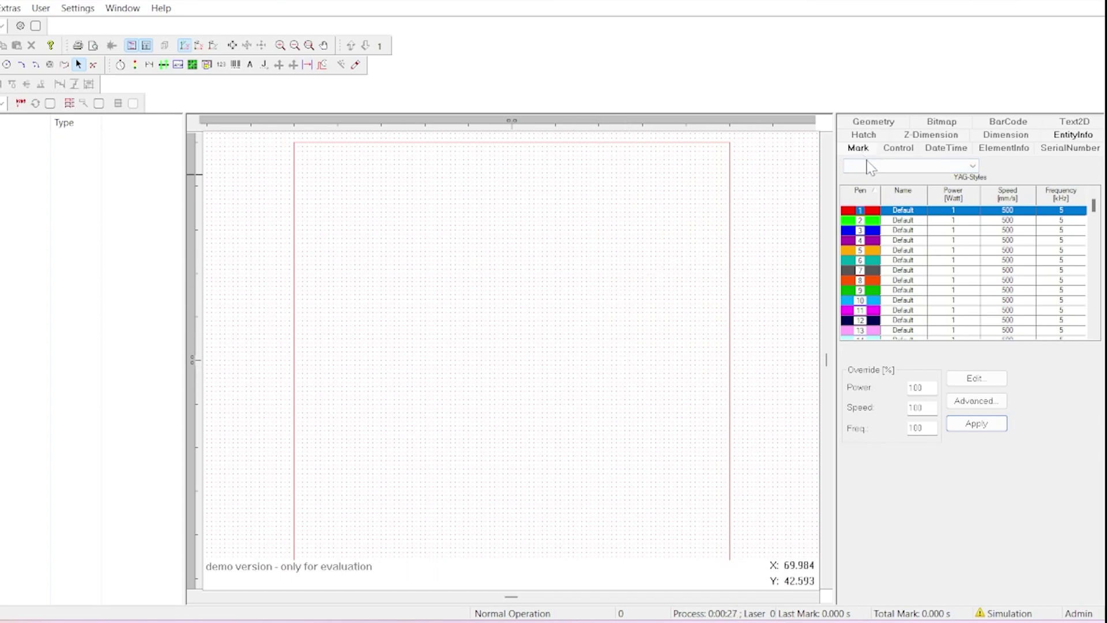
Examine the list of laser pens, from the first coloured ones to those numbered above 100.
left_click(872, 221)
left_click(873, 231)
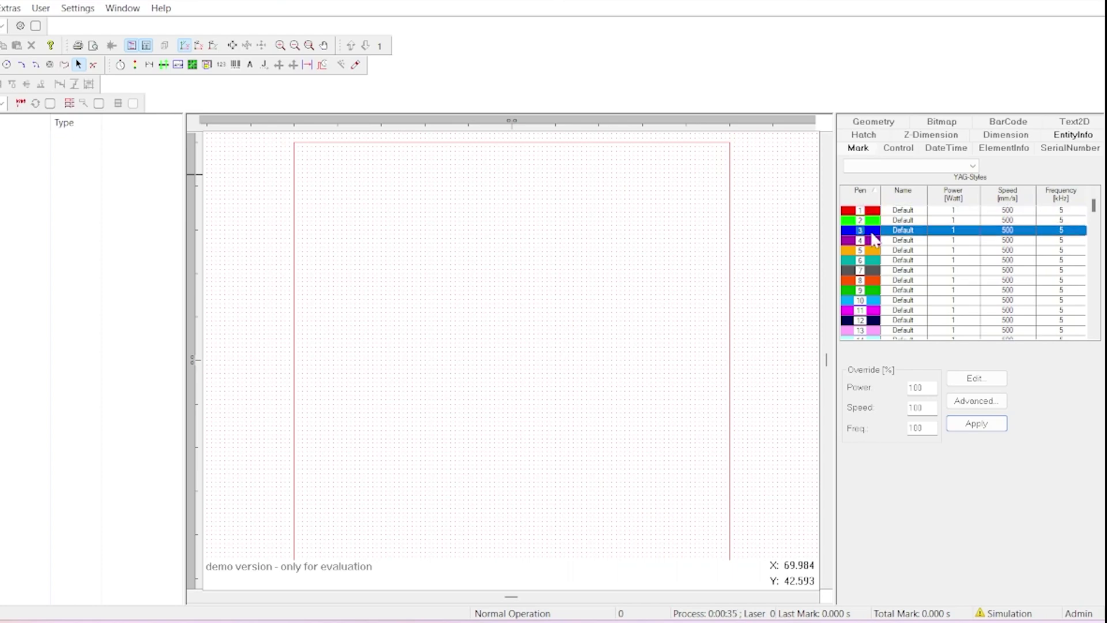
left_click(874, 241)
left_click(875, 255)
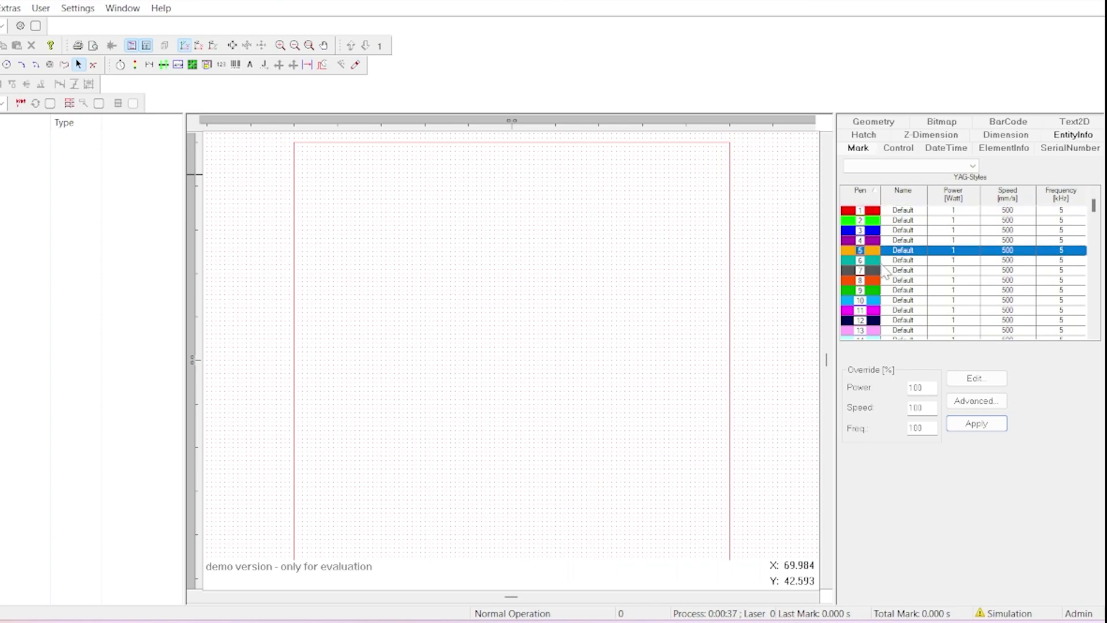
left_click(876, 261)
scroll(875, 276, "down", 4)
scroll(875, 278, "down", 13)
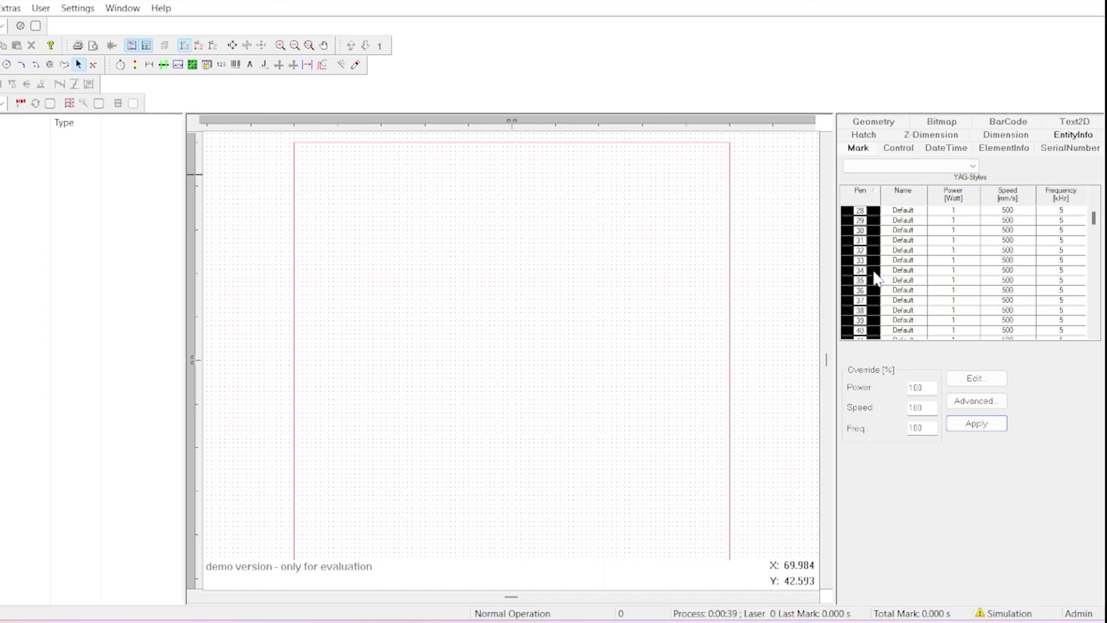
scroll(875, 282, "down", 17)
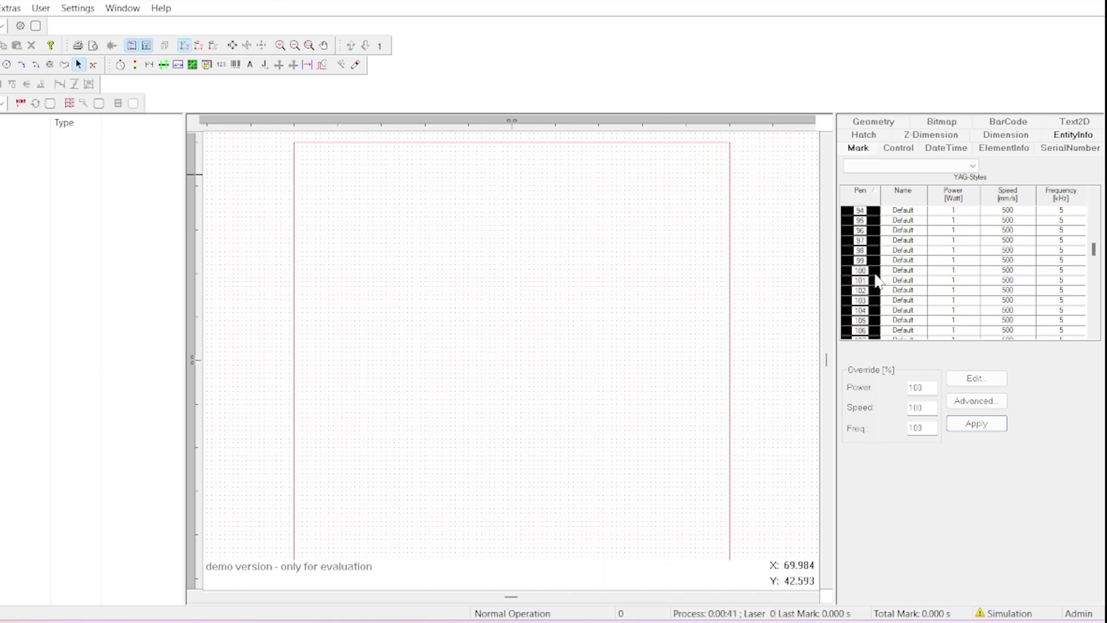
scroll(877, 277, "up", 9)
scroll(877, 283, "up", 20)
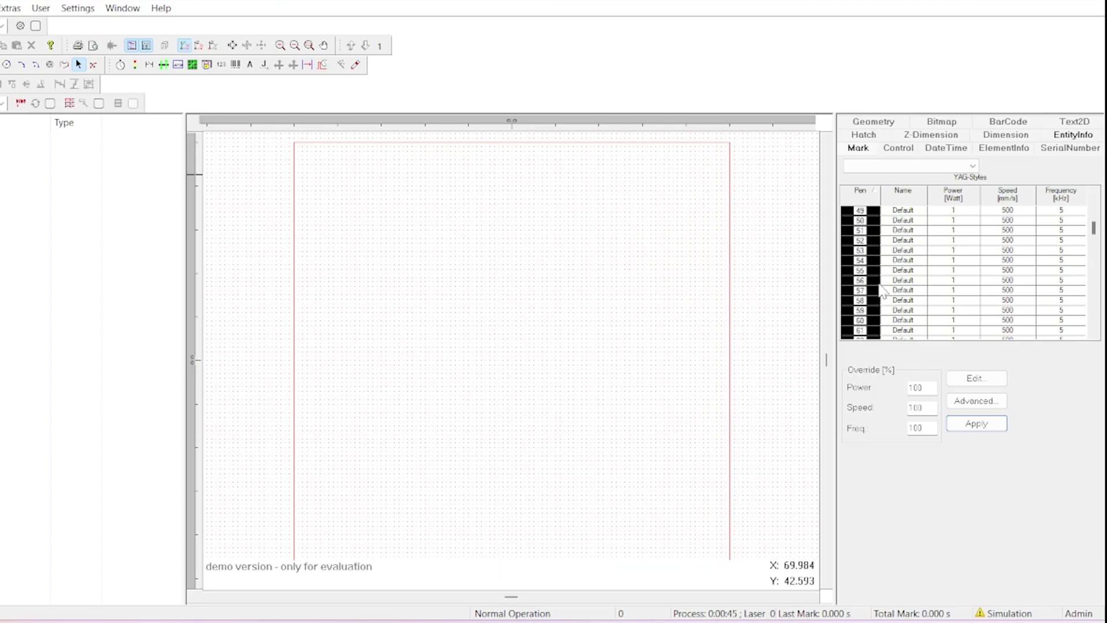
scroll(877, 283, "up", 4)
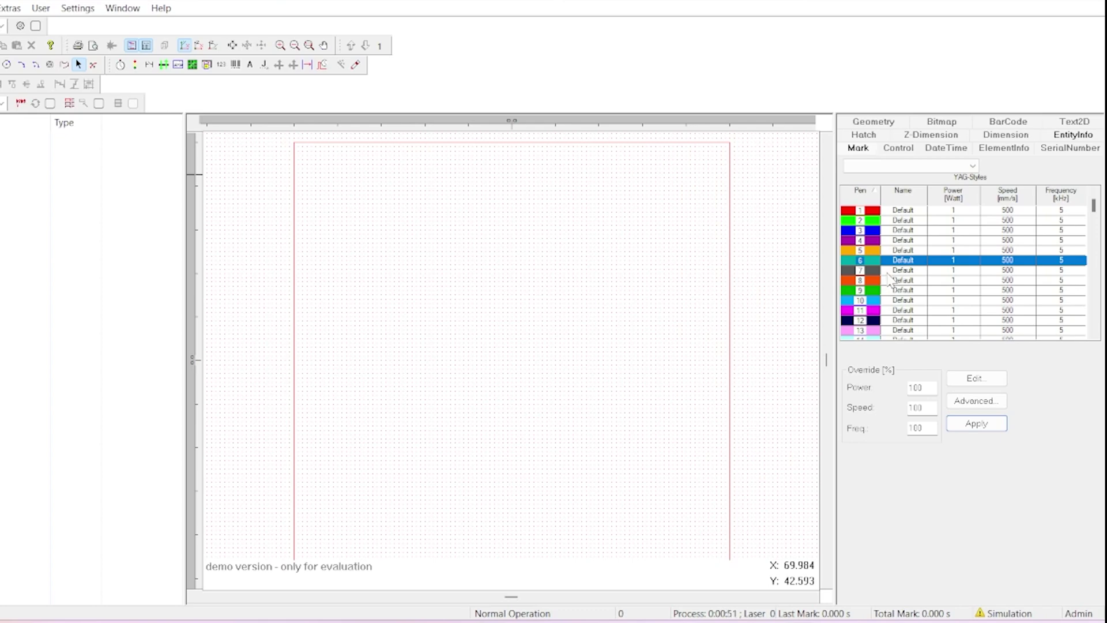
Open the settings of pen 1 and rename it "Sample Mark".
left_click(875, 216)
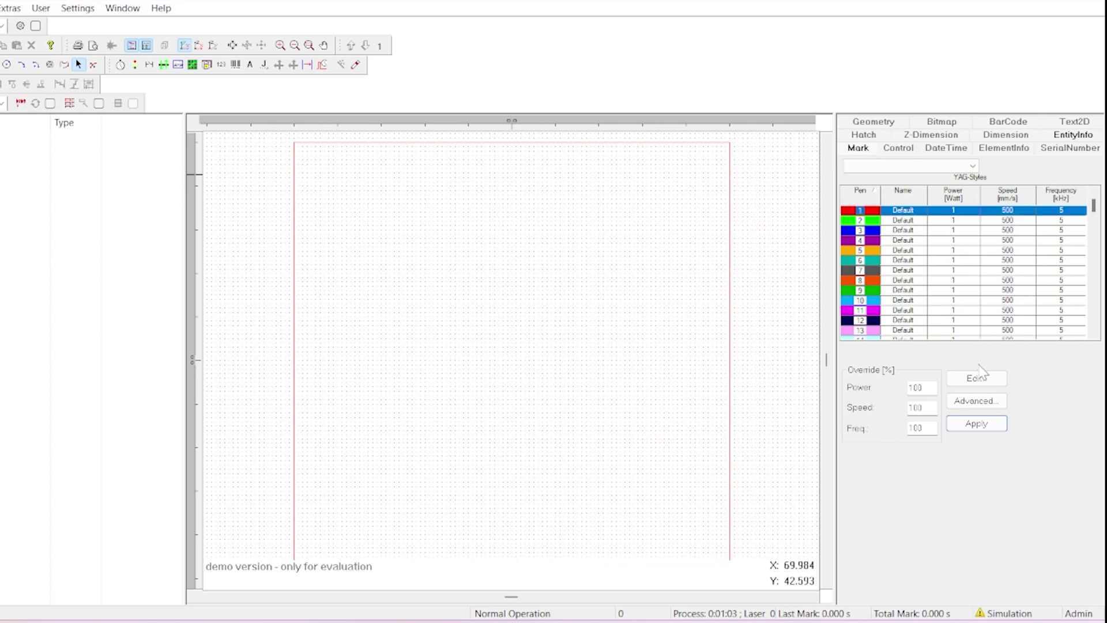
left_click(981, 379)
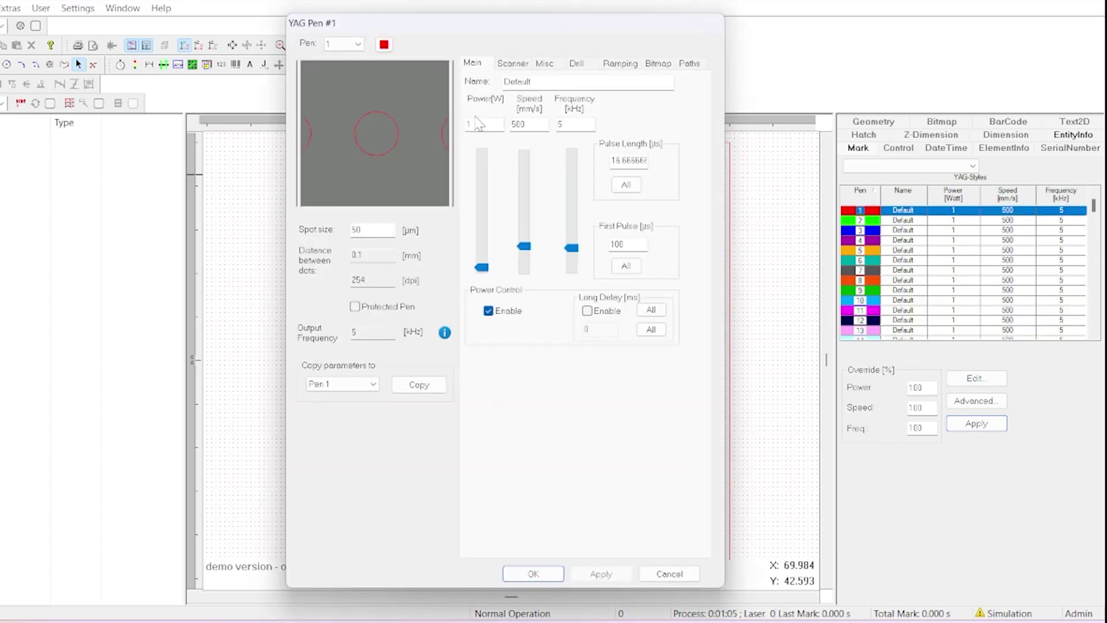
double_click(522, 81)
key("Tab")
key("Tab")
key("Tab")
key("shift+Tab")
key("shift+Tab")
key("shift+Tab")
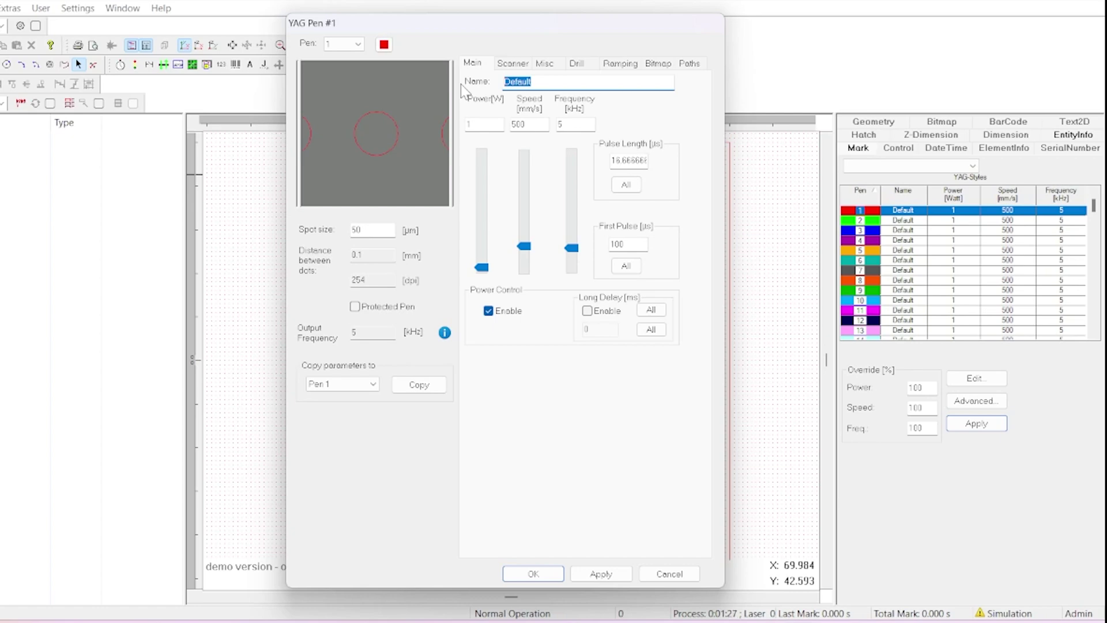
type("Sample Mark")
key("Tab")
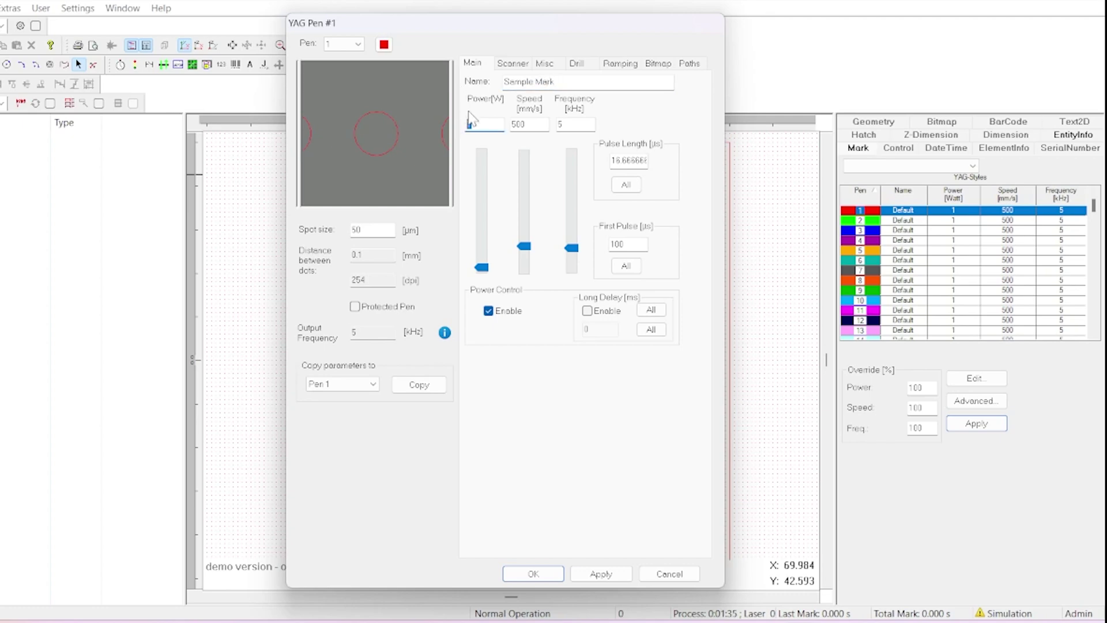
Set the pen's power to 10 W, its speed to about 997 mm/s and its frequency to about 24.4 kHz.
type("10")
left_click_drag(524, 247, 524, 228)
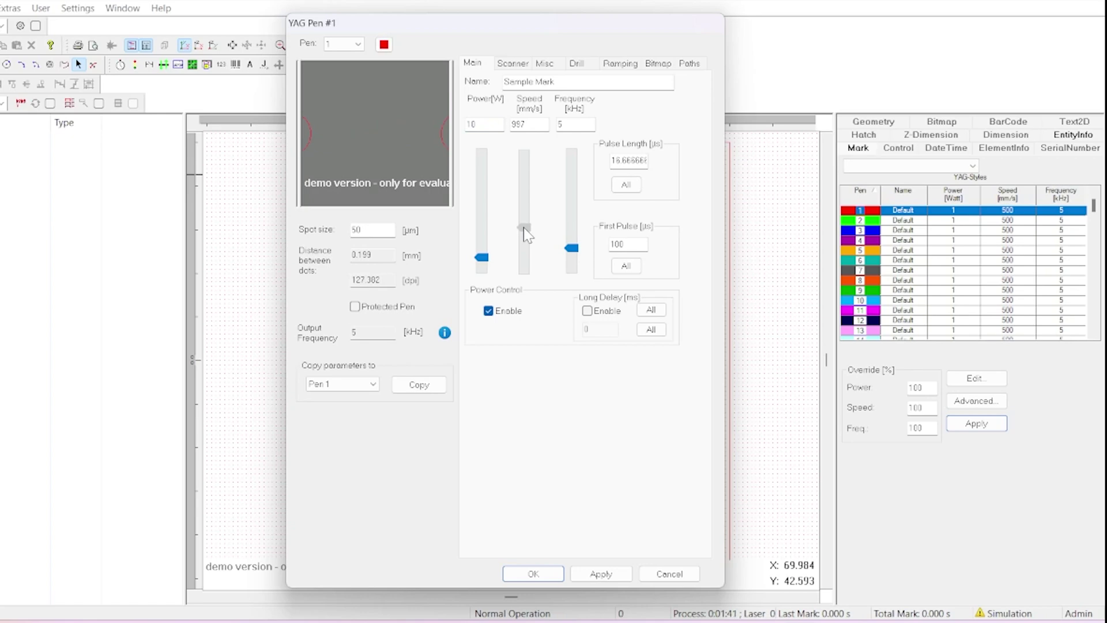
left_click_drag(573, 248, 582, 196)
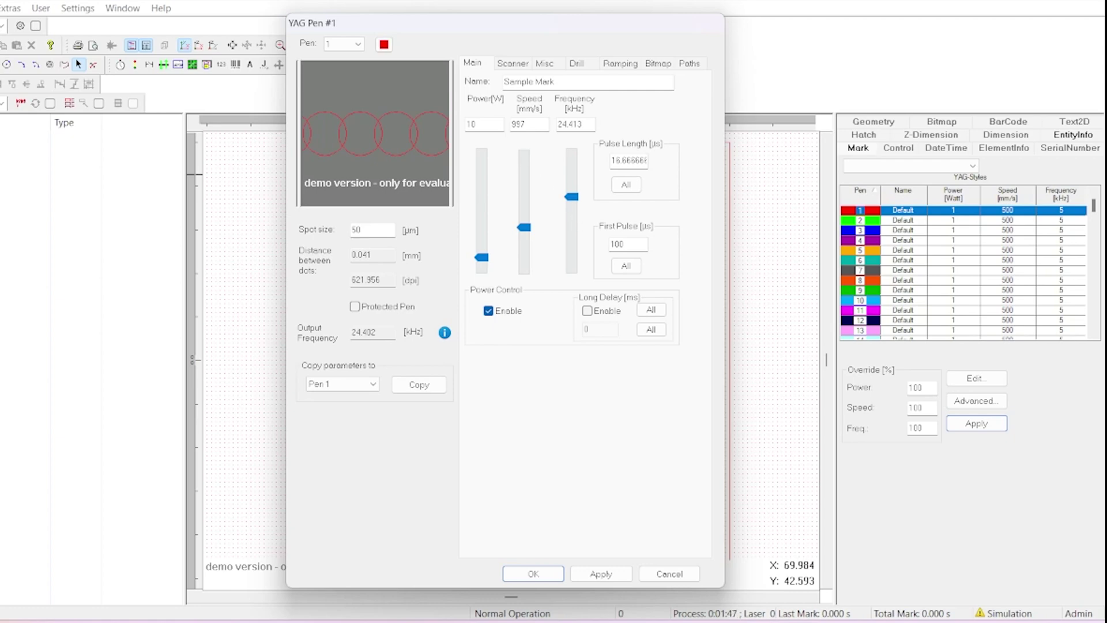
left_click(386, 50)
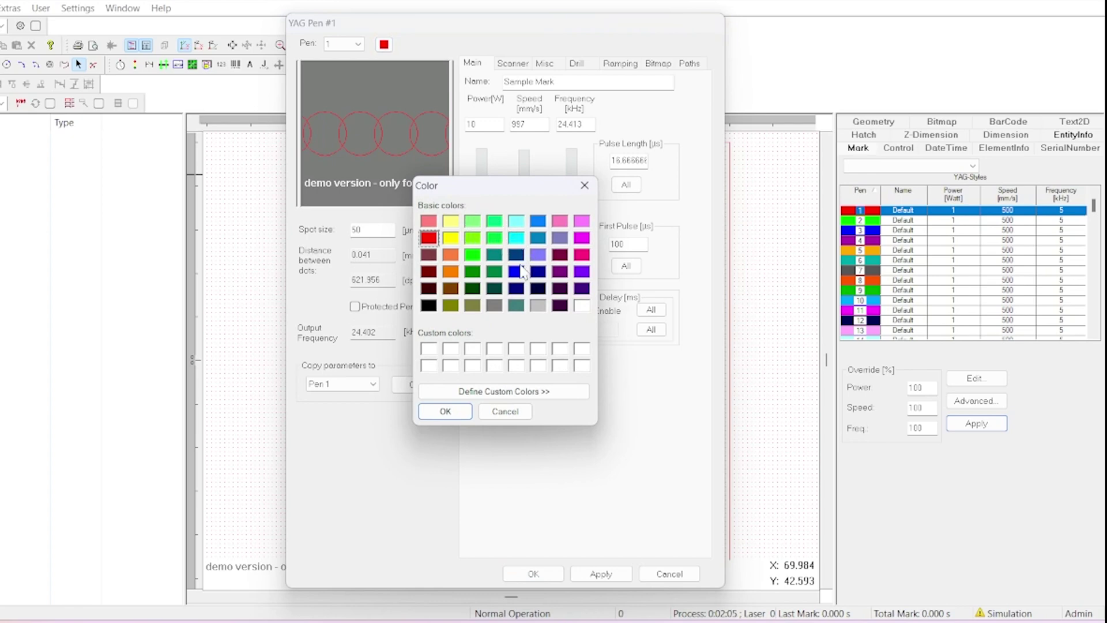
left_click(472, 237)
left_click(494, 256)
left_click(535, 392)
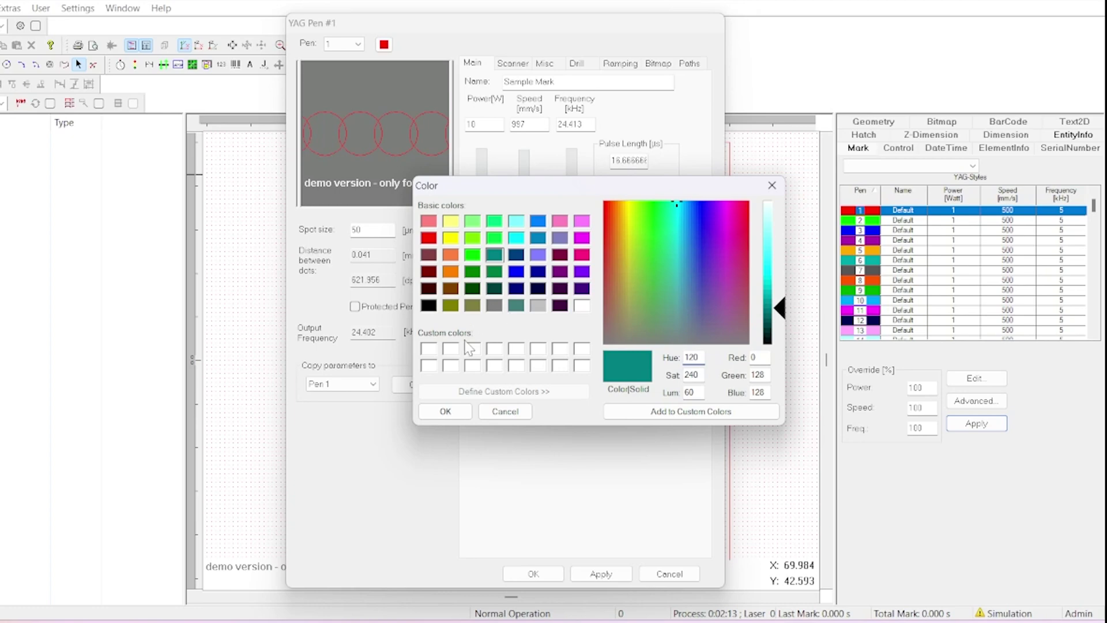
left_click(503, 410)
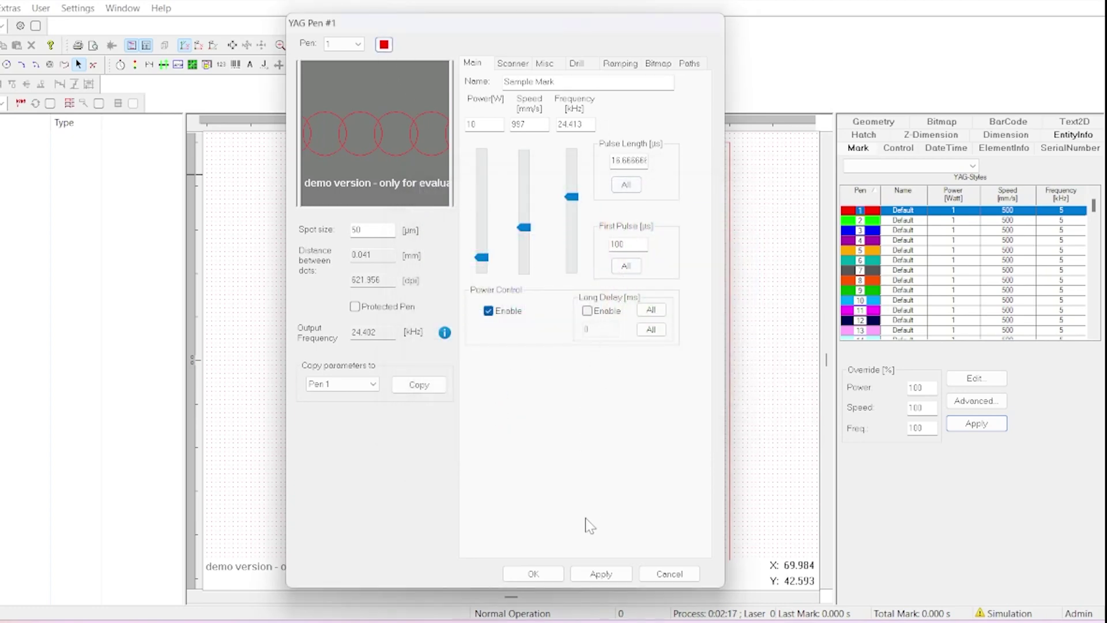
Confirm the pen settings and draw a rectangle in the upper middle of the working field.
left_click(549, 575)
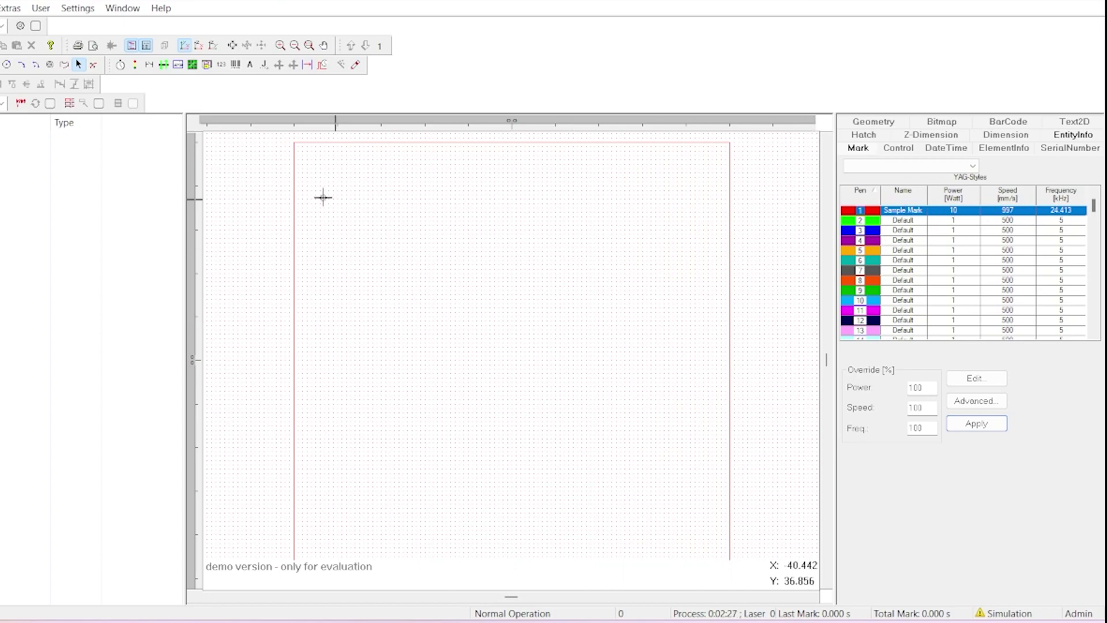
left_click(1, 86)
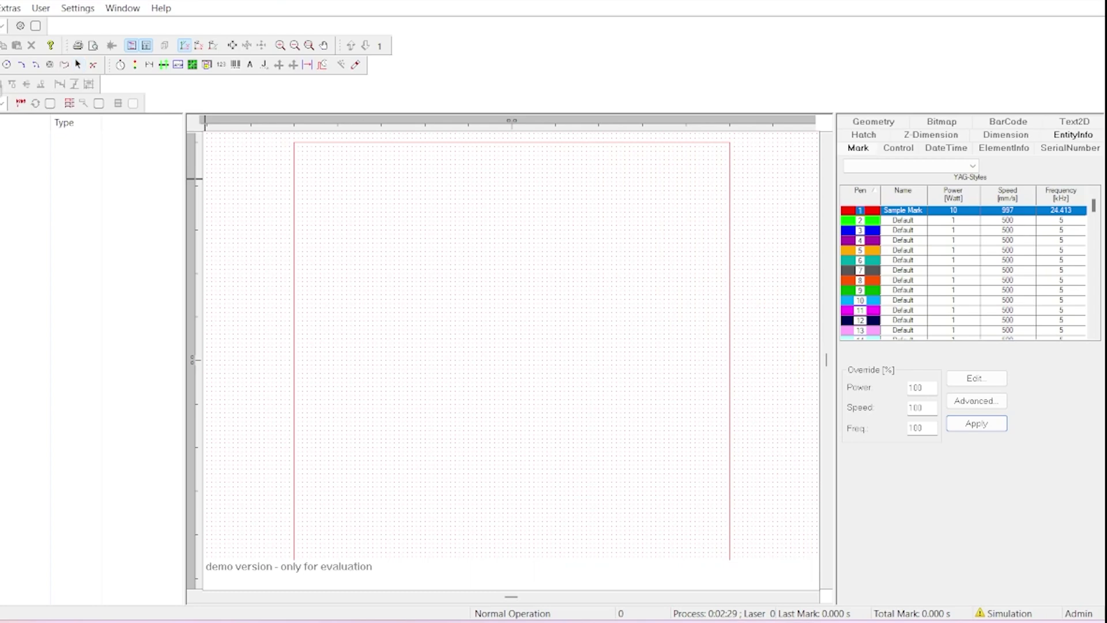
left_click_drag(395, 243, 563, 347)
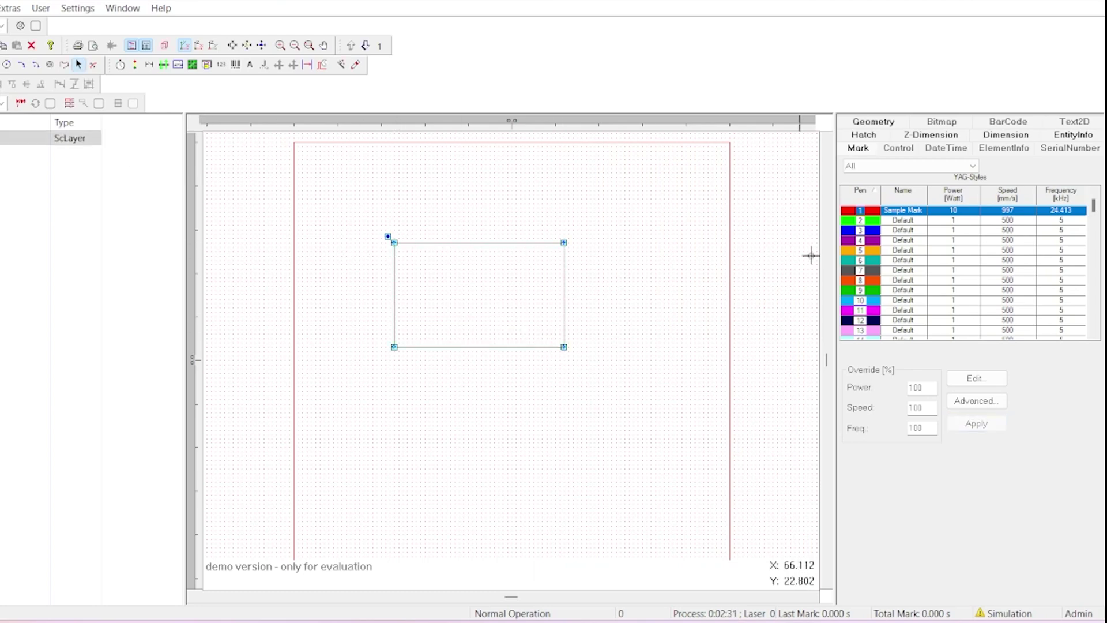
Enable Hatch1A for the rectangle with a line distance of 0.05 mm.
left_click(874, 137)
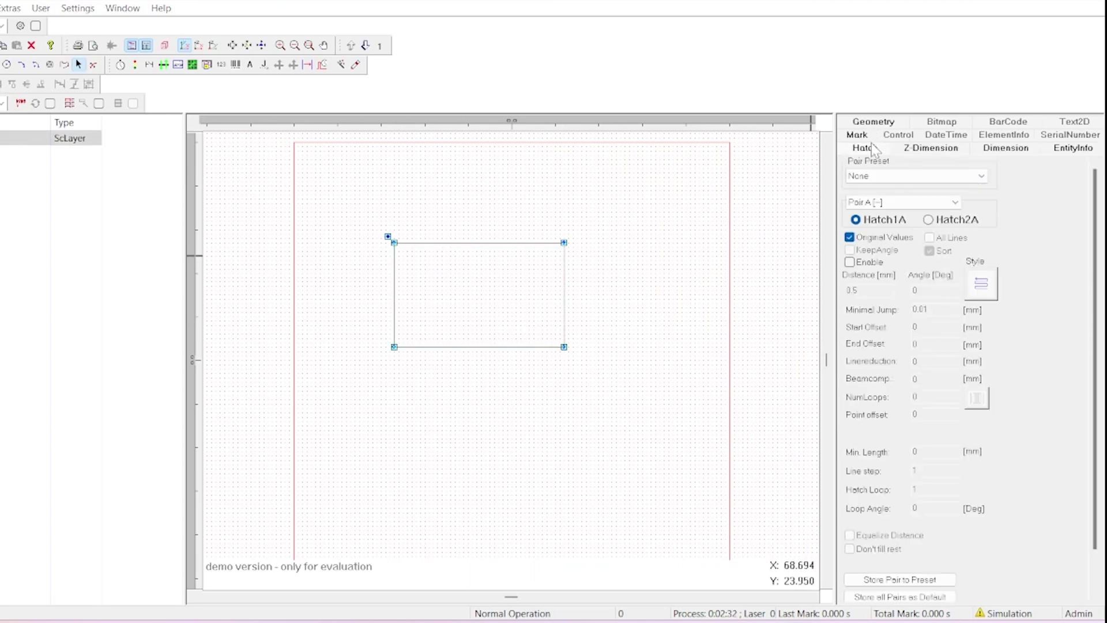
left_click(867, 265)
left_click(885, 290)
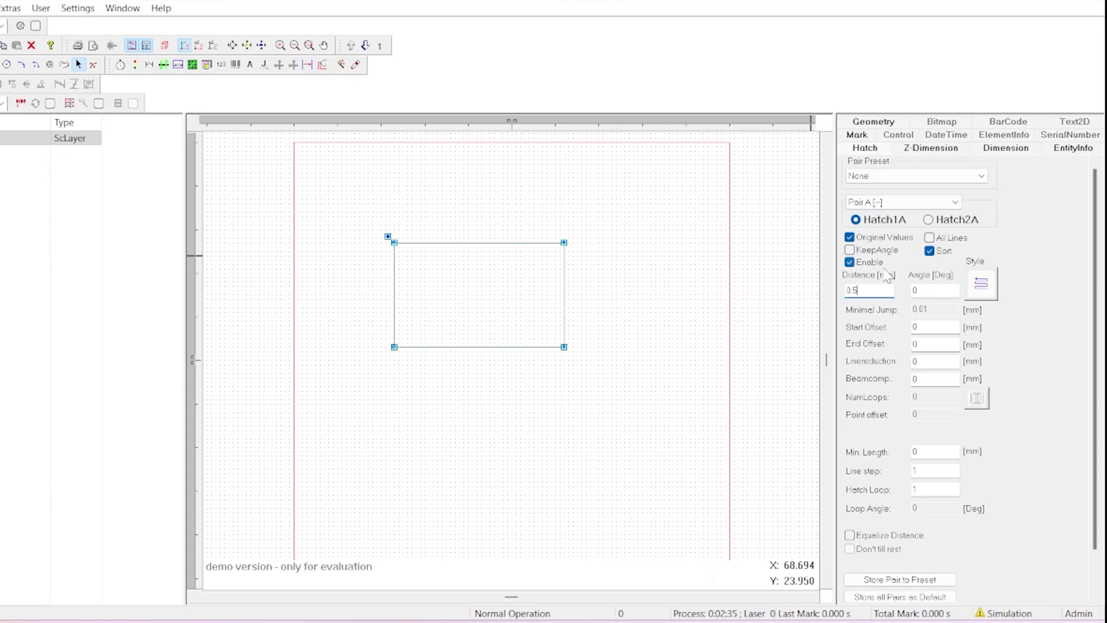
type("0")
key("Return")
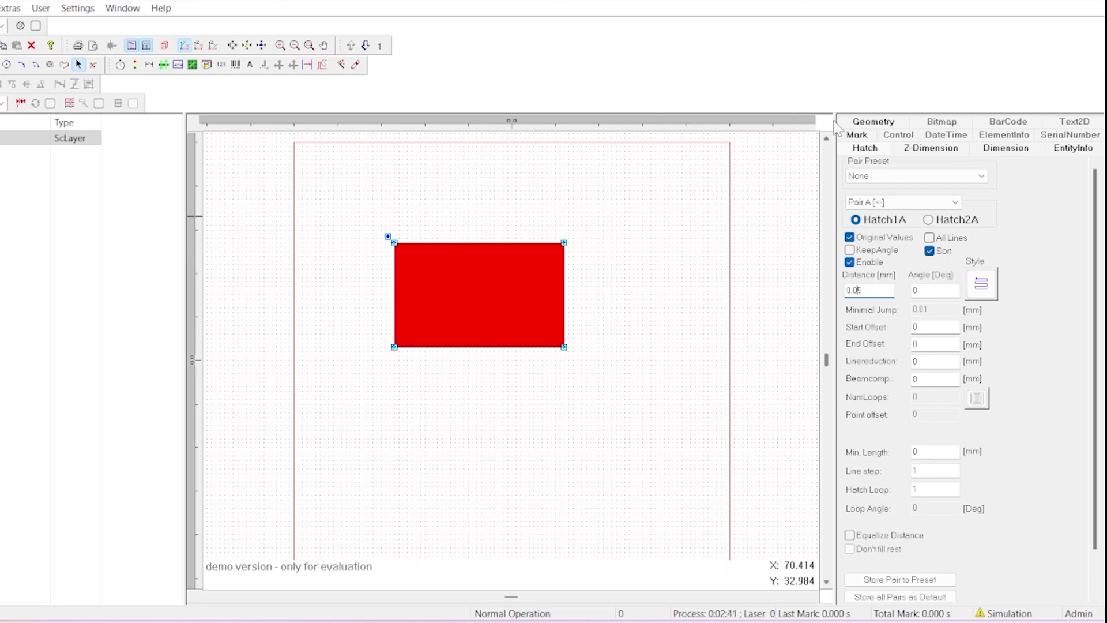
Move the hatched rectangle to the upper-left corner of the working field and assign pen 2 to it.
left_click(849, 136)
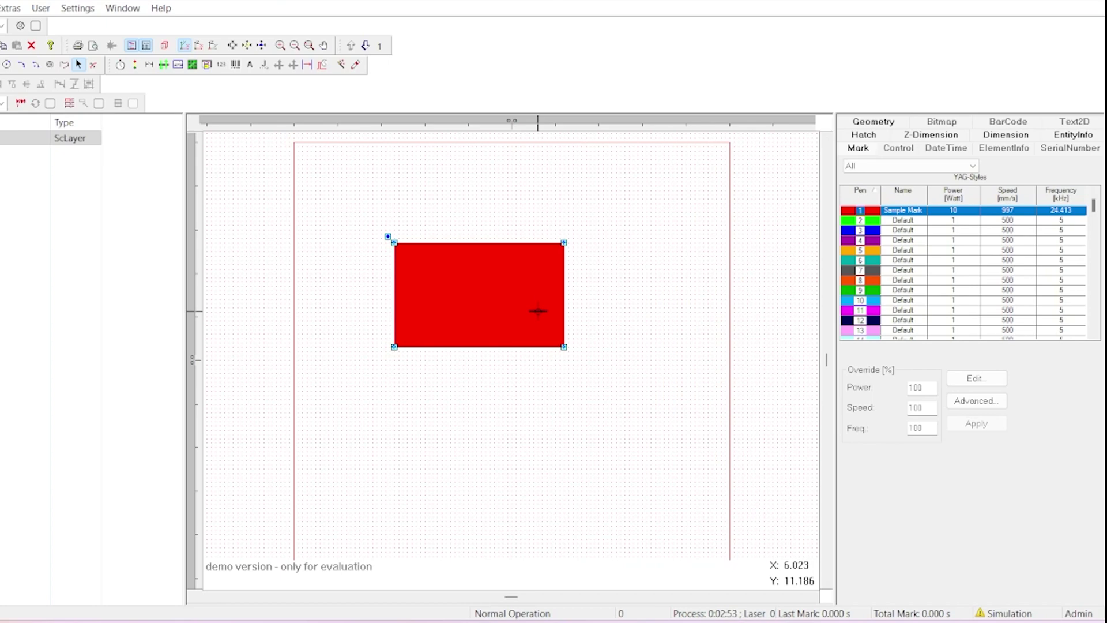
left_click(393, 243)
left_click_drag(394, 243, 320, 164)
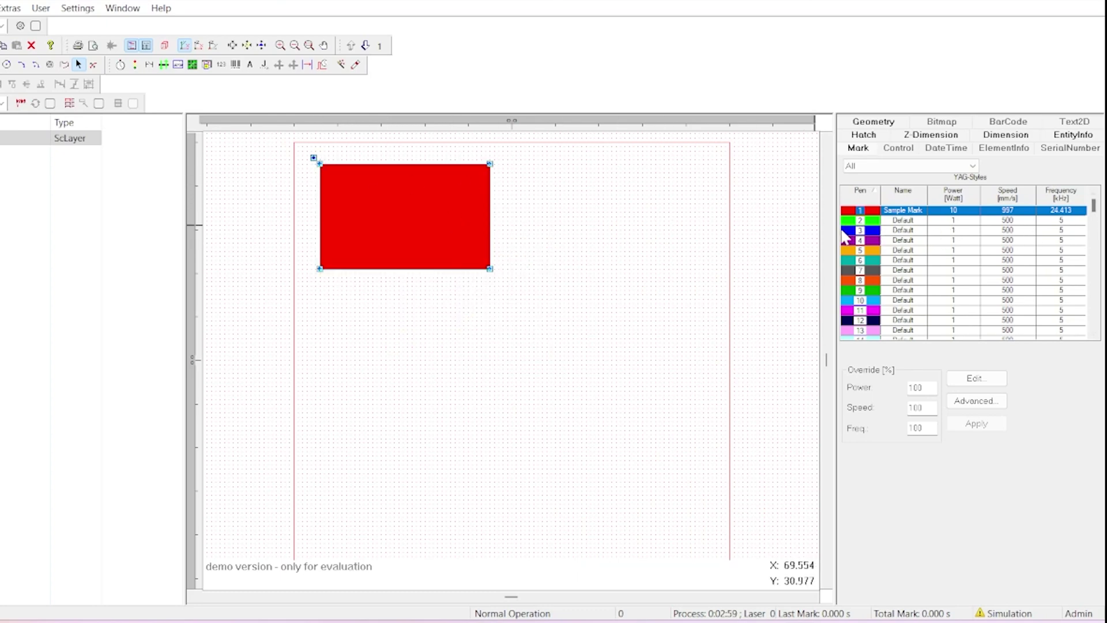
left_click(854, 225)
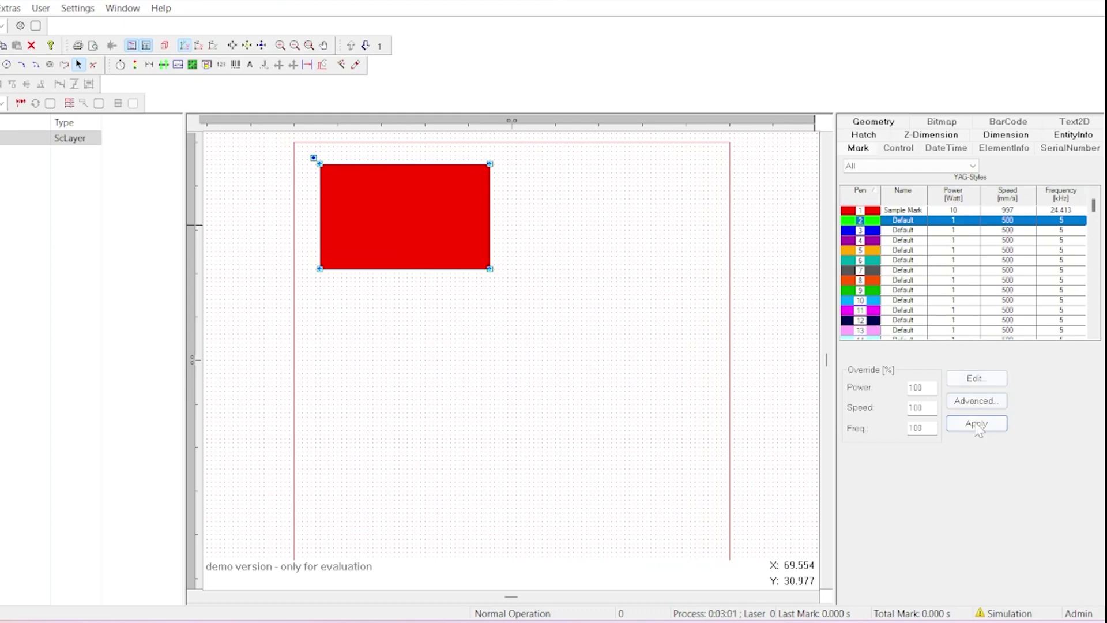
left_click(977, 427)
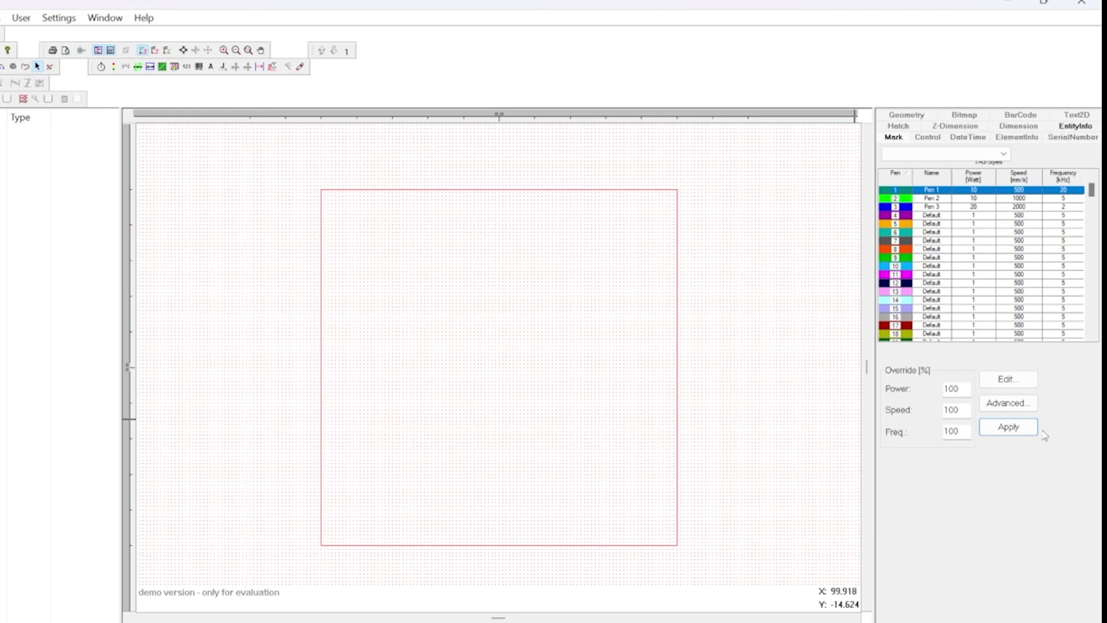
Activate pen paths in the settings of pen 1.
left_click(973, 200)
left_click(976, 208)
left_click(979, 199)
left_click(980, 191)
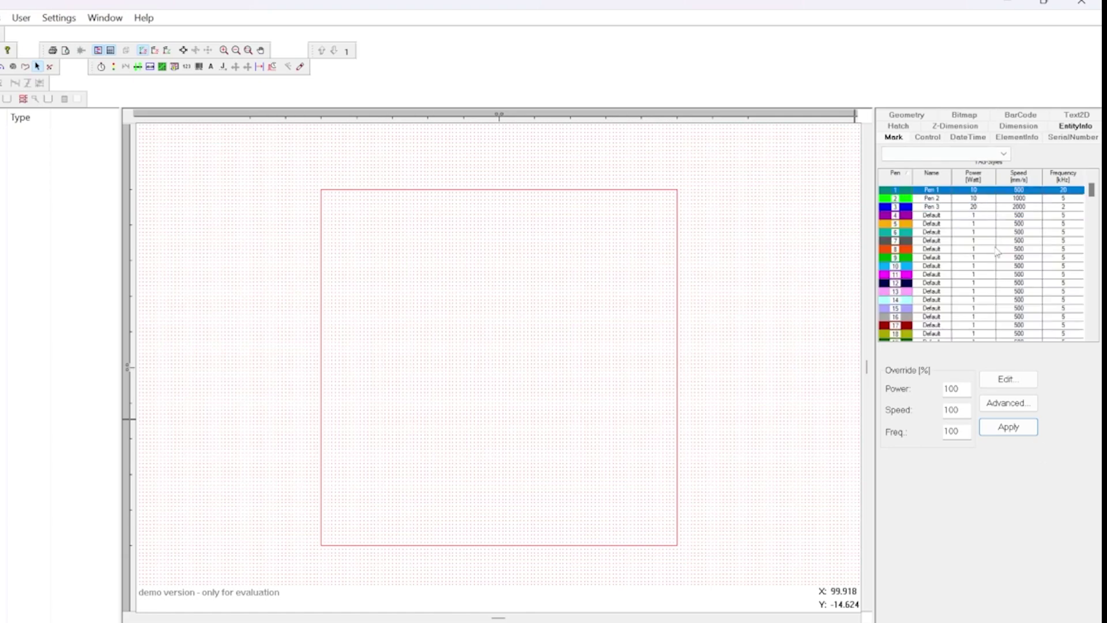
left_click(1029, 379)
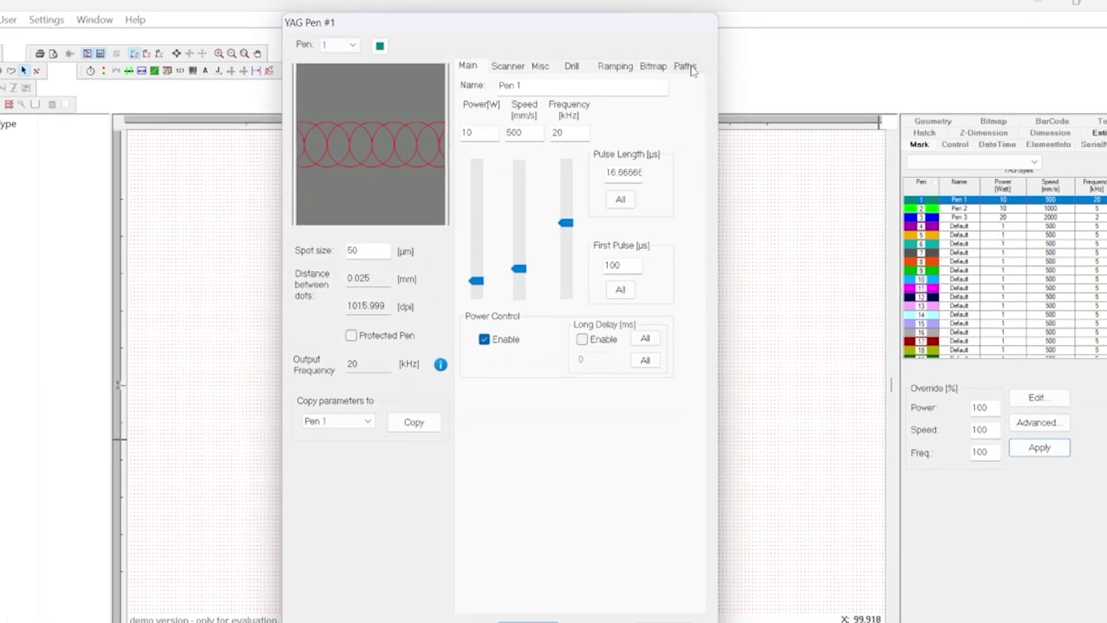
left_click(707, 71)
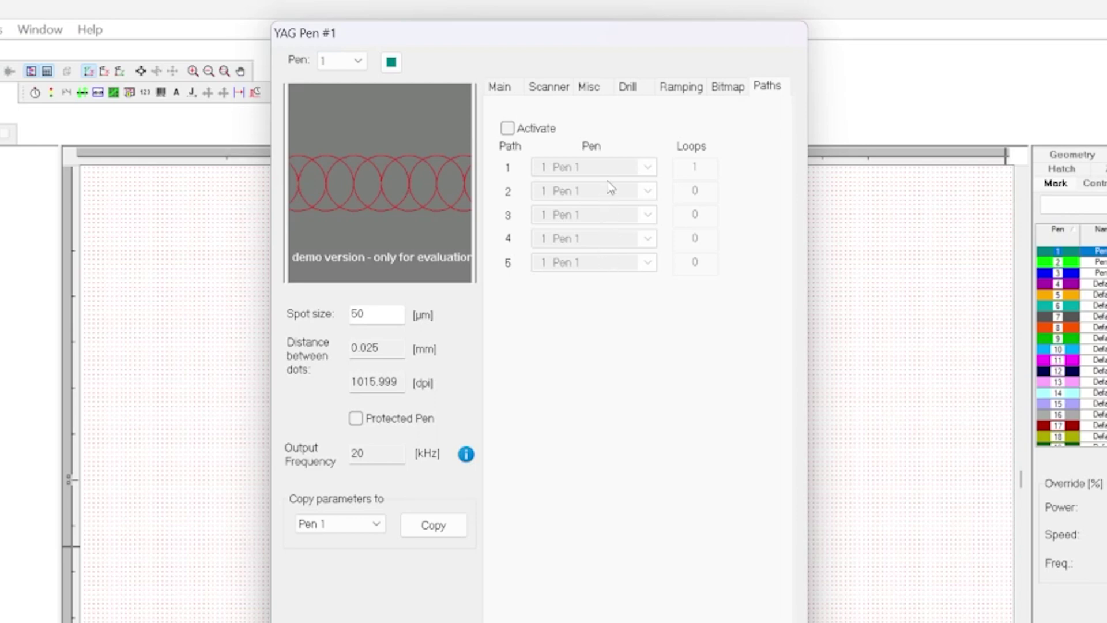
left_click(508, 129)
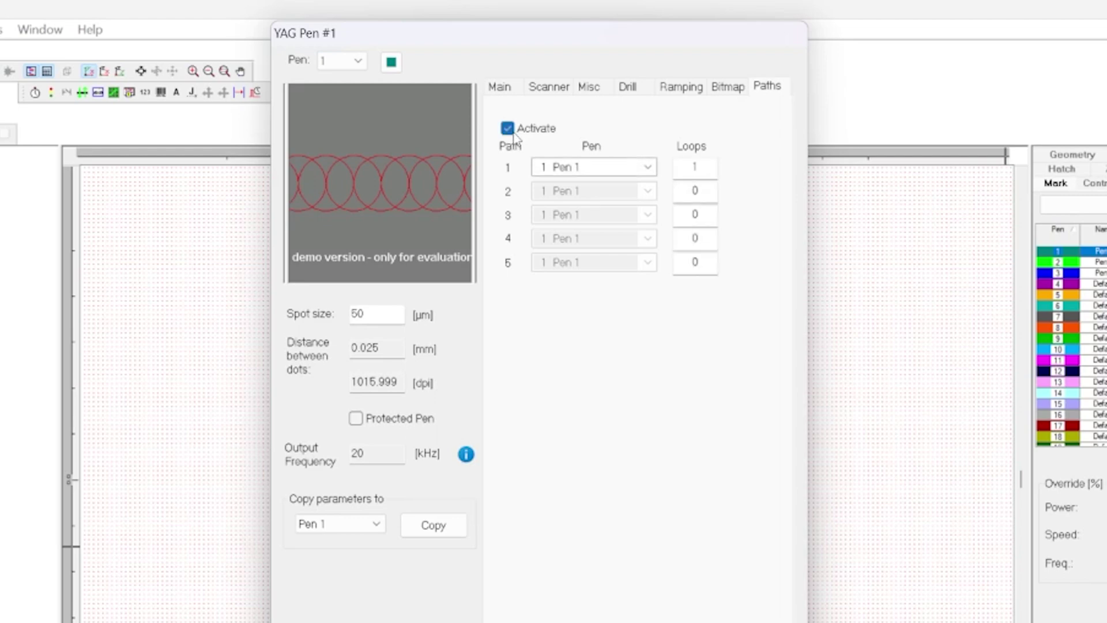
Set path 1 to run 3 loops, keeping Pen 1 assigned to it.
left_click(647, 167)
left_click(647, 168)
left_click(710, 168)
double_click(695, 167)
type("1")
left_click_drag(700, 166, 685, 163)
type("3")
Set the loops to 2 for path 2 and 1 for path 3.
left_click(712, 191)
left_click_drag(712, 191, 674, 197)
type("2")
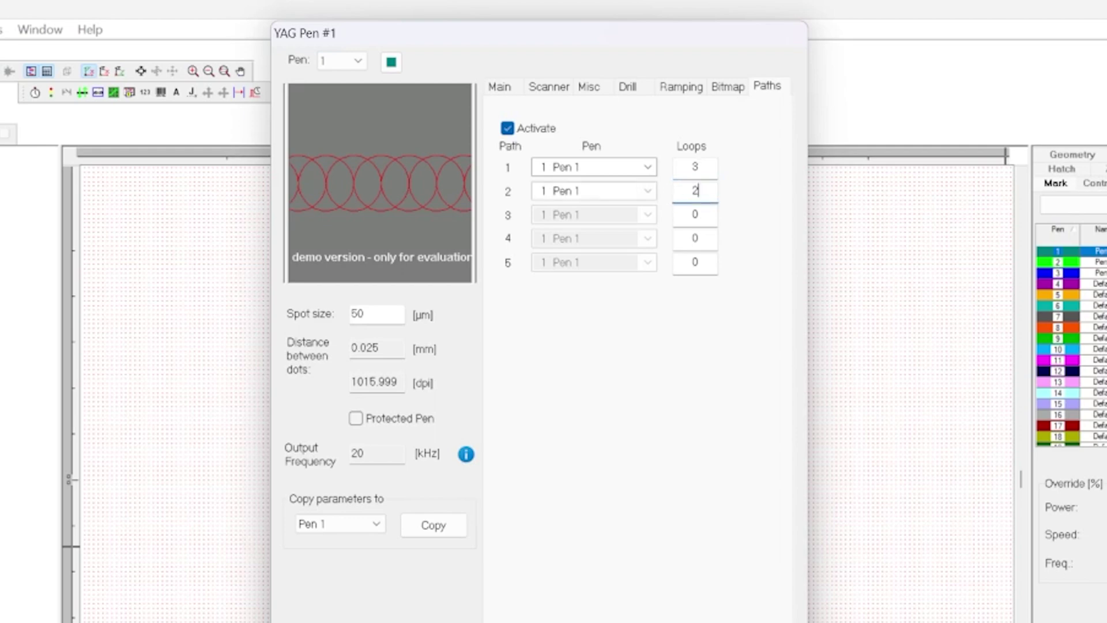
left_click(712, 210)
left_click_drag(710, 214, 683, 216)
type("1")
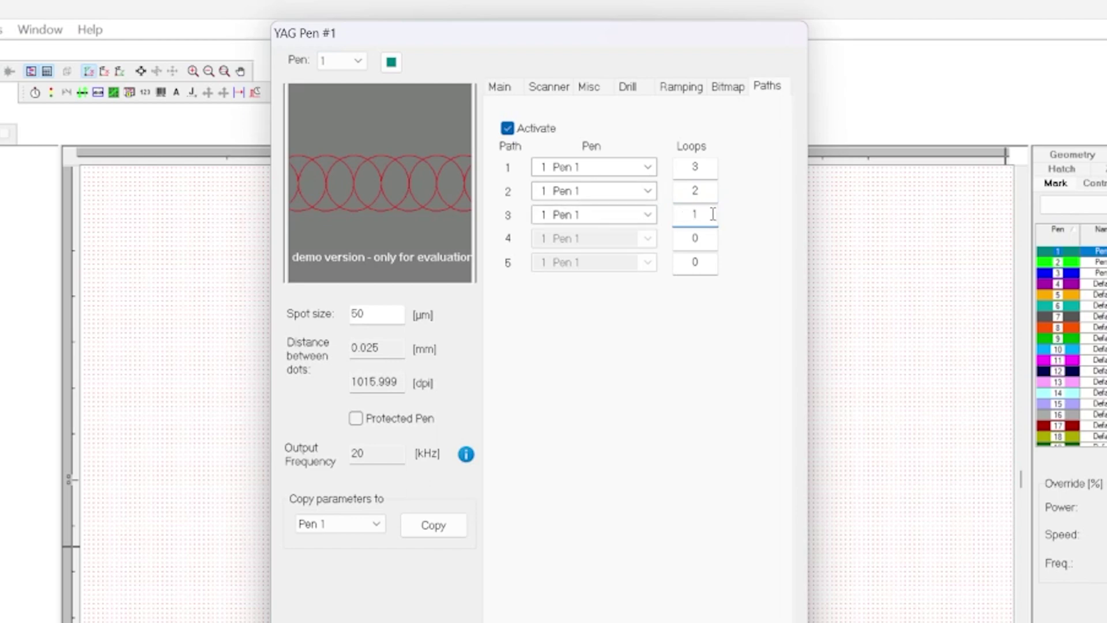
Assign Pen 2 to path 2 and Pen 3 to path 3, and confirm the pen settings.
left_click(649, 192)
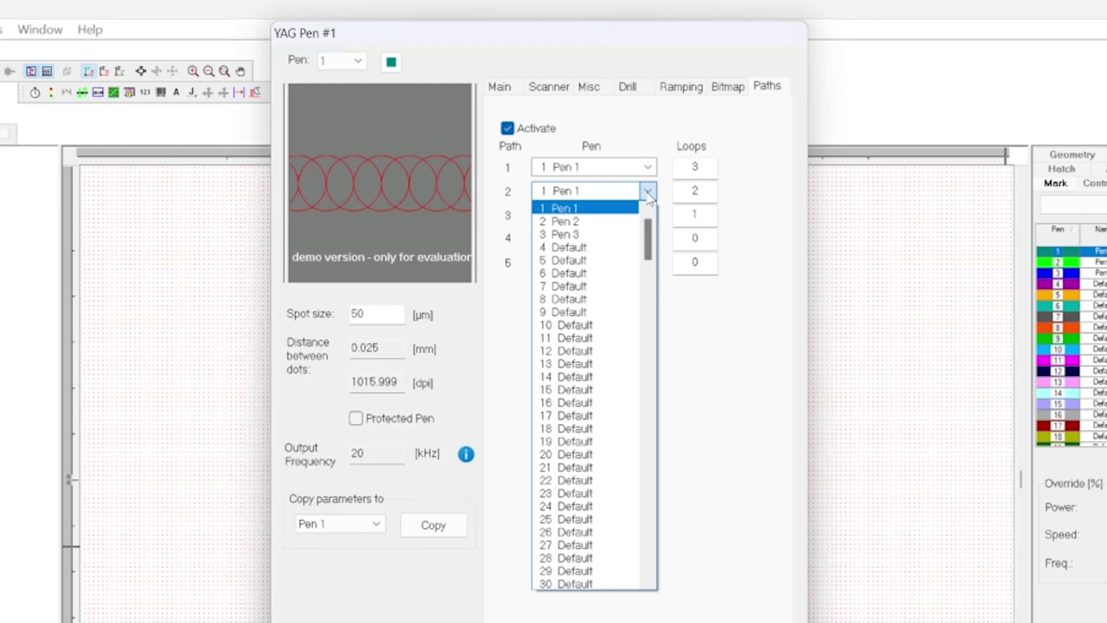
left_click(649, 192)
left_click(648, 216)
left_click(650, 215)
left_click(649, 191)
left_click(636, 223)
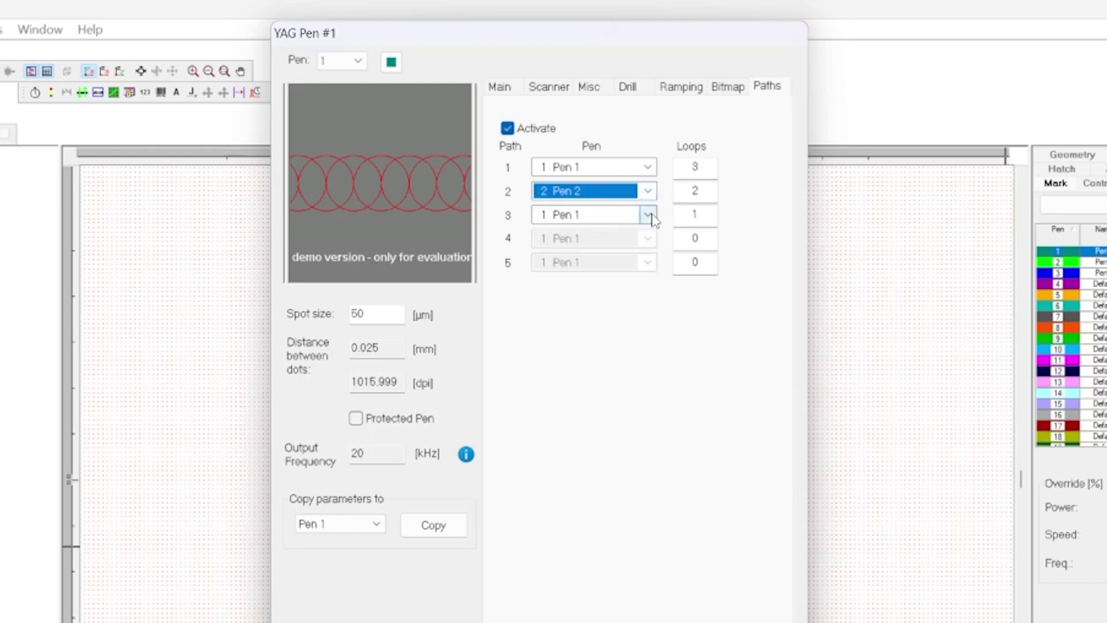
left_click(649, 215)
left_click(615, 261)
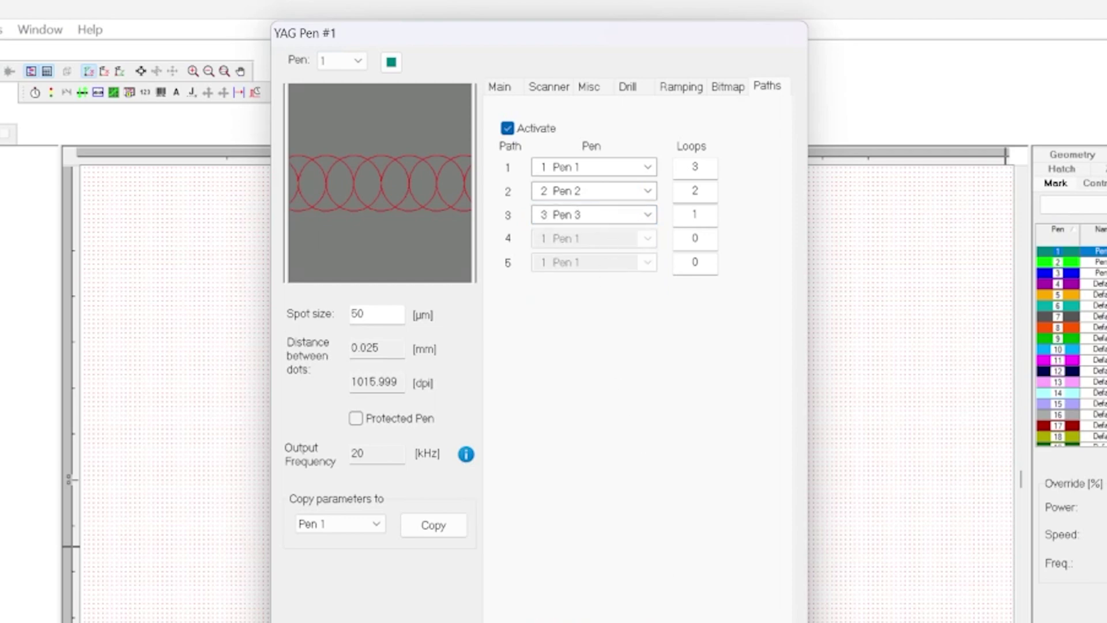
key("Return")
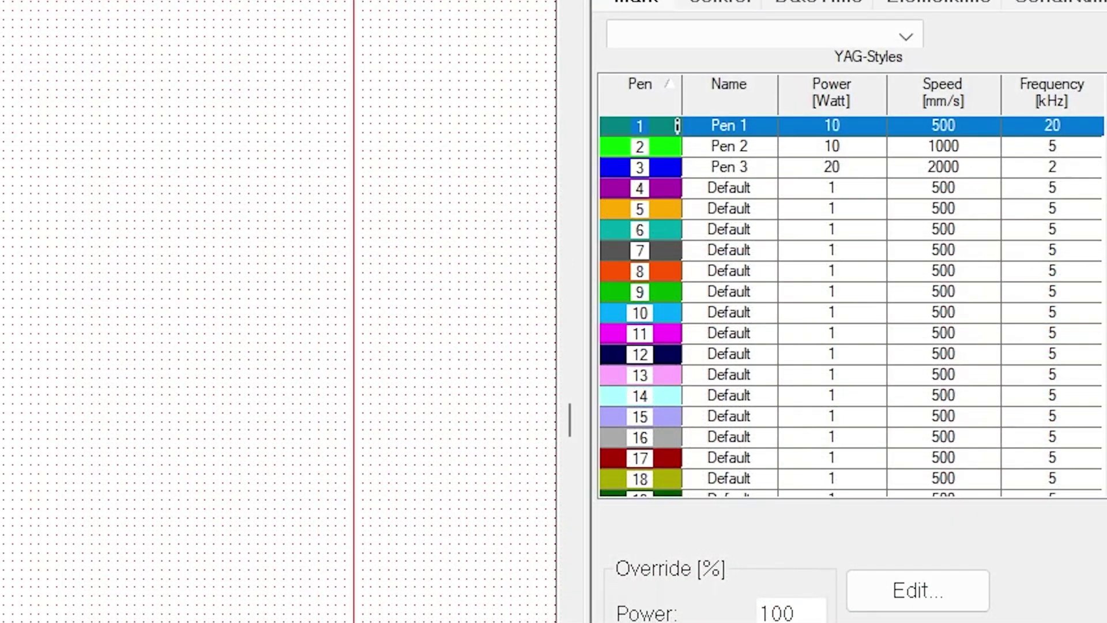